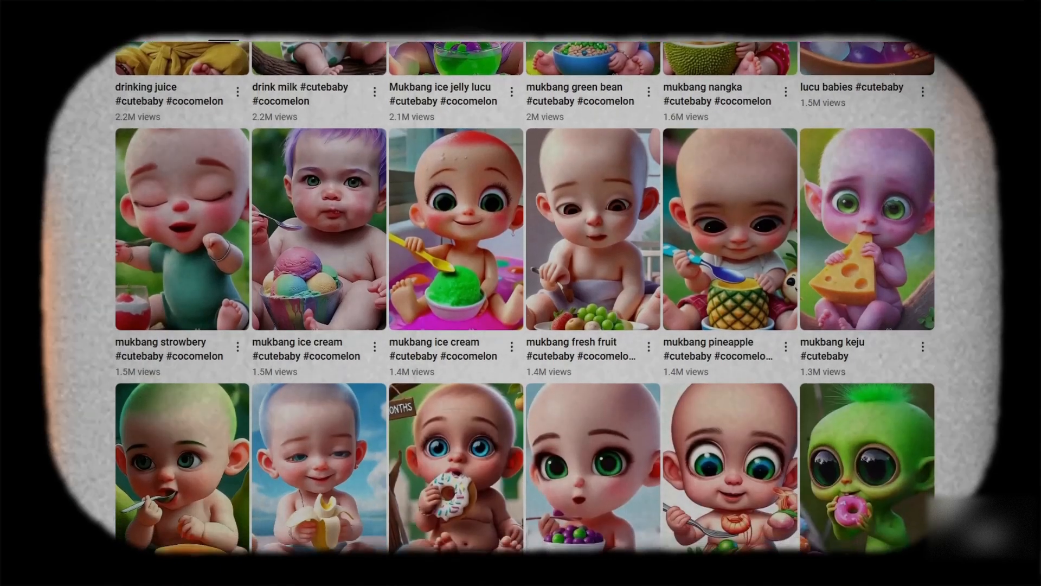
Browse the channel's baby mukbang Shorts and their view counts.
scroll(521, 293, down, 3)
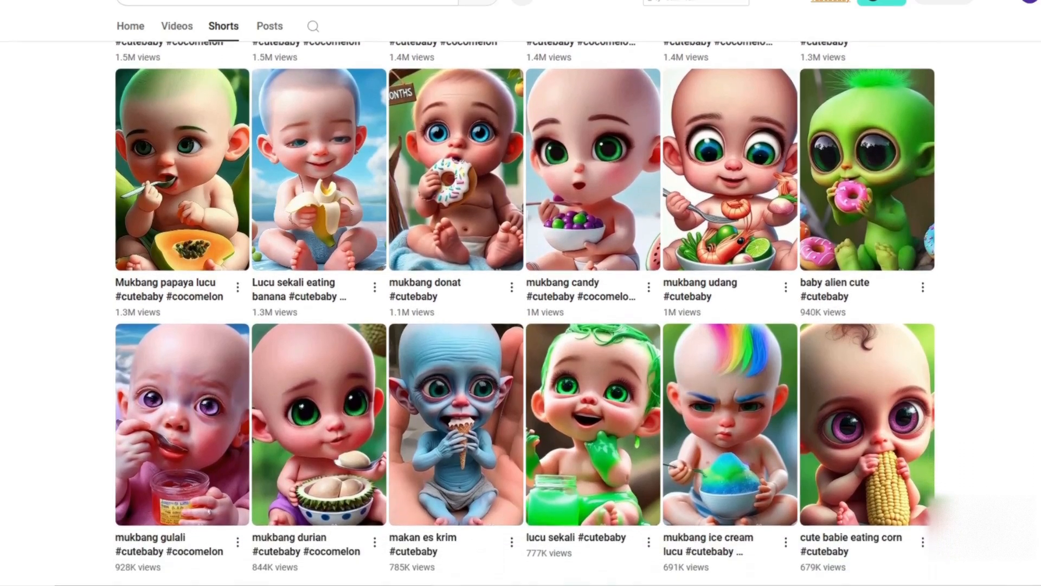
scroll(520, 293, down, 1)
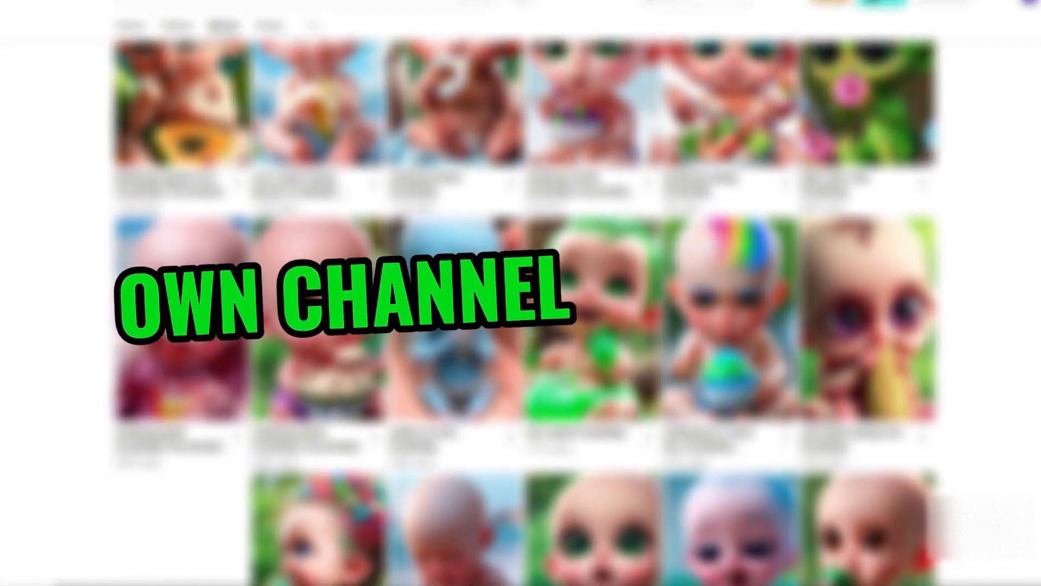
scroll(521, 293, down, 4)
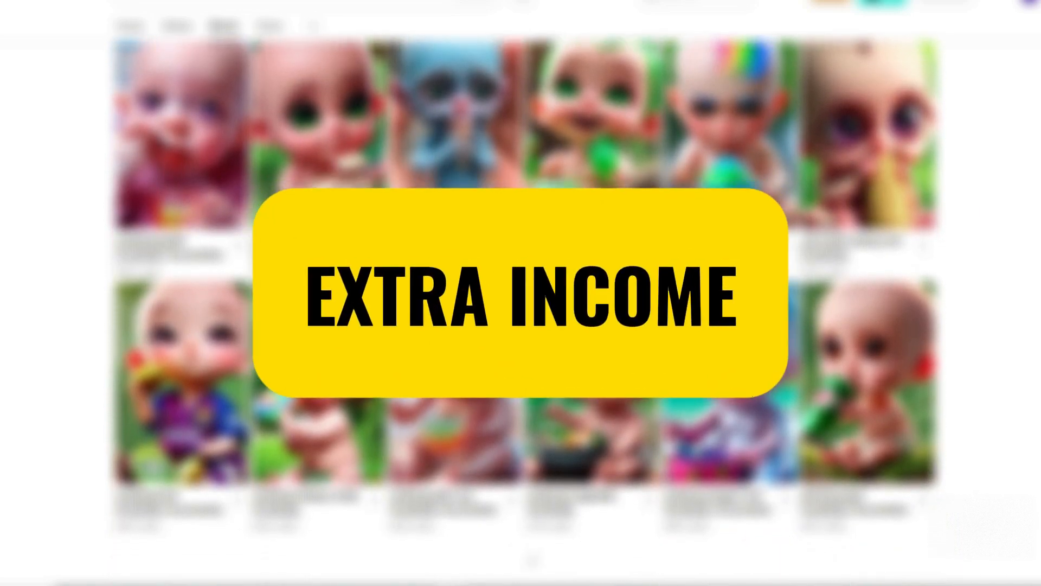
scroll(521, 293, down, 2)
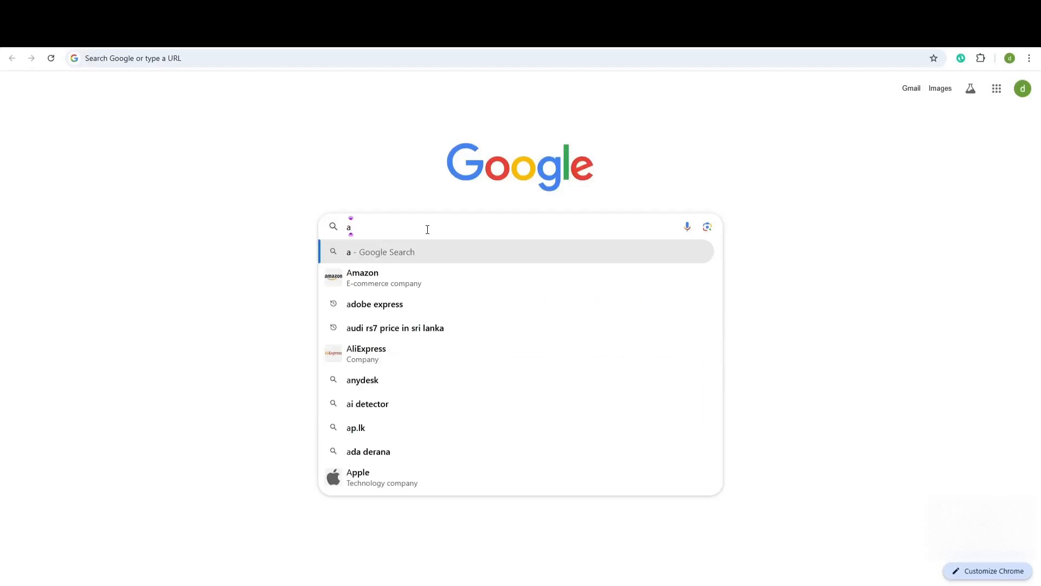
Search Google for "been image creator" and open the Bing Image Creator page.
key(BackSpace)
text(been i)
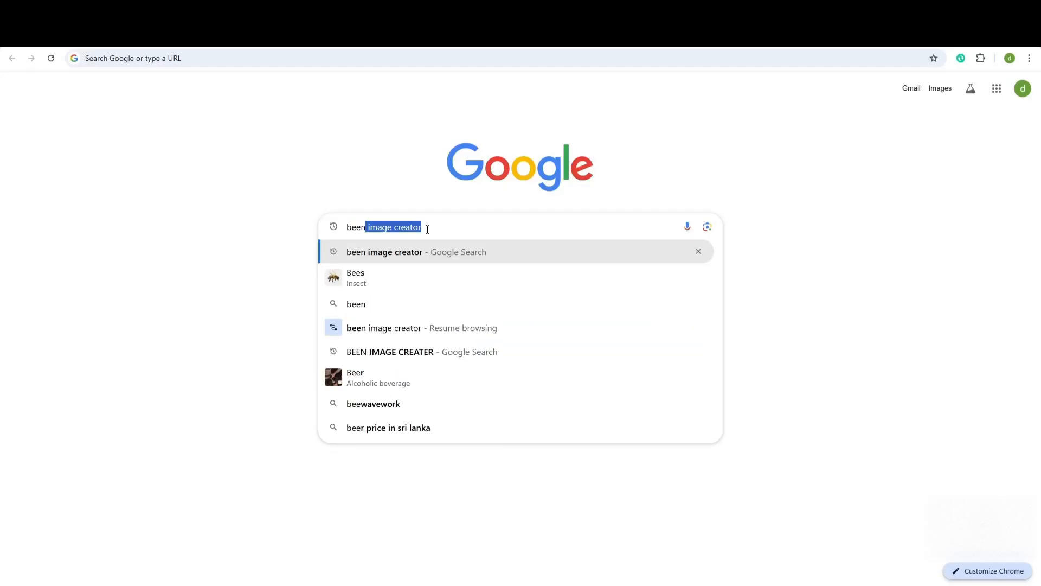
text(mage)
key(Return)
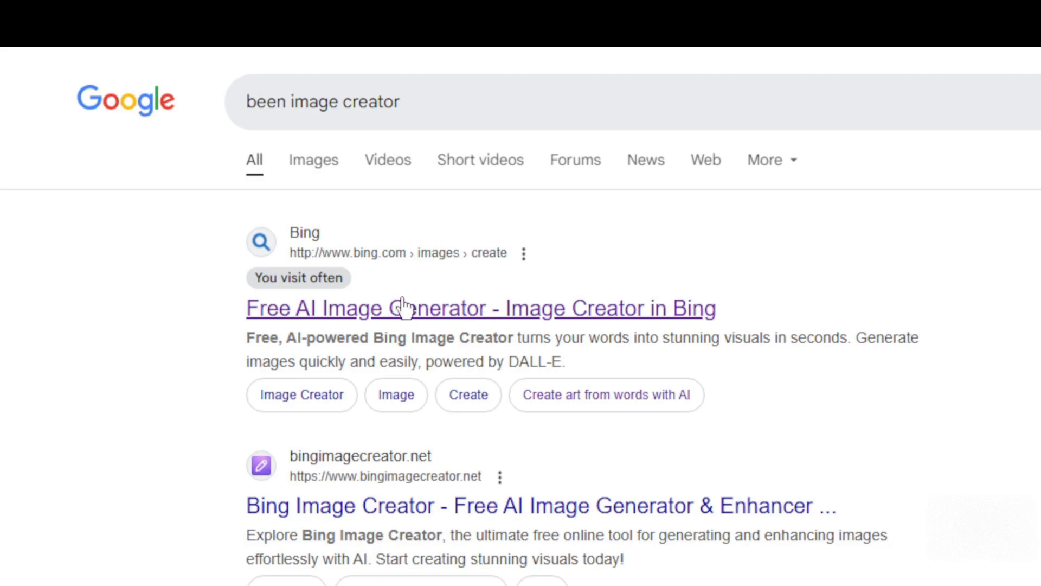
click(402, 309)
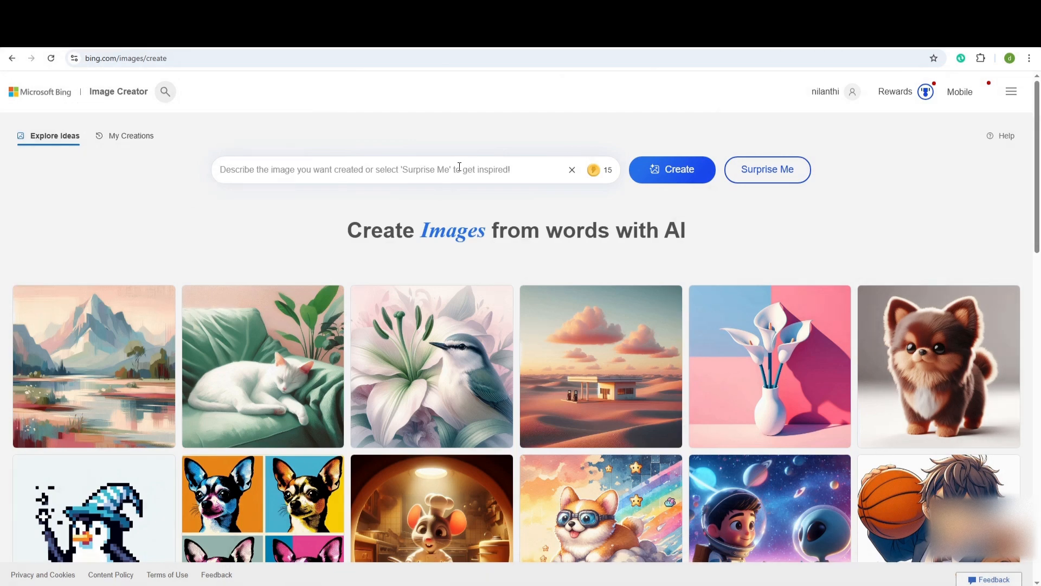
Enter a prompt for a slim wide-eyed baby in a diaper eating jackfruit on a grassy background, and view earlier creation sets.
right_click(344, 176)
click(374, 274)
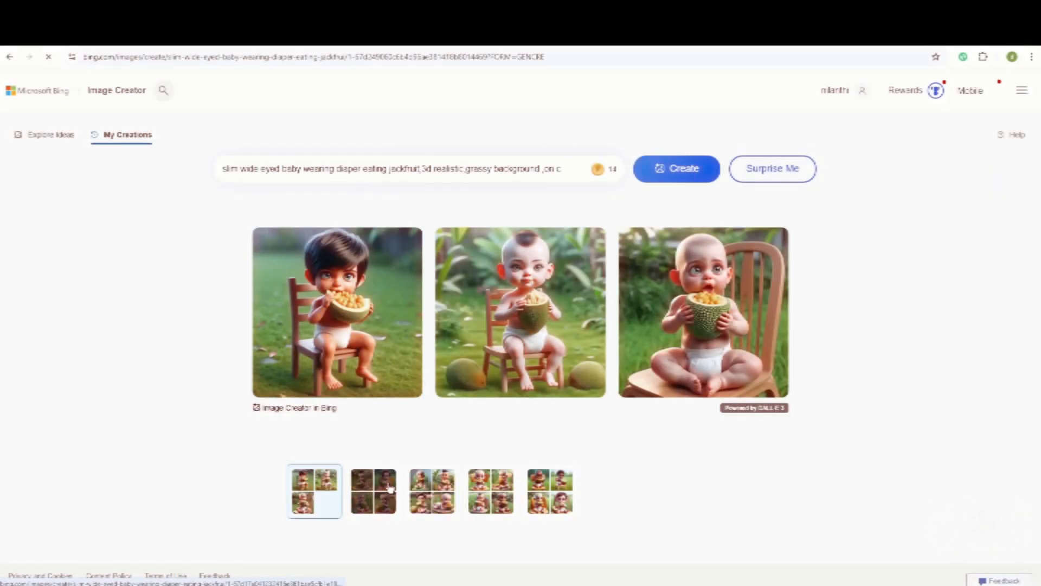
click(389, 488)
click(433, 491)
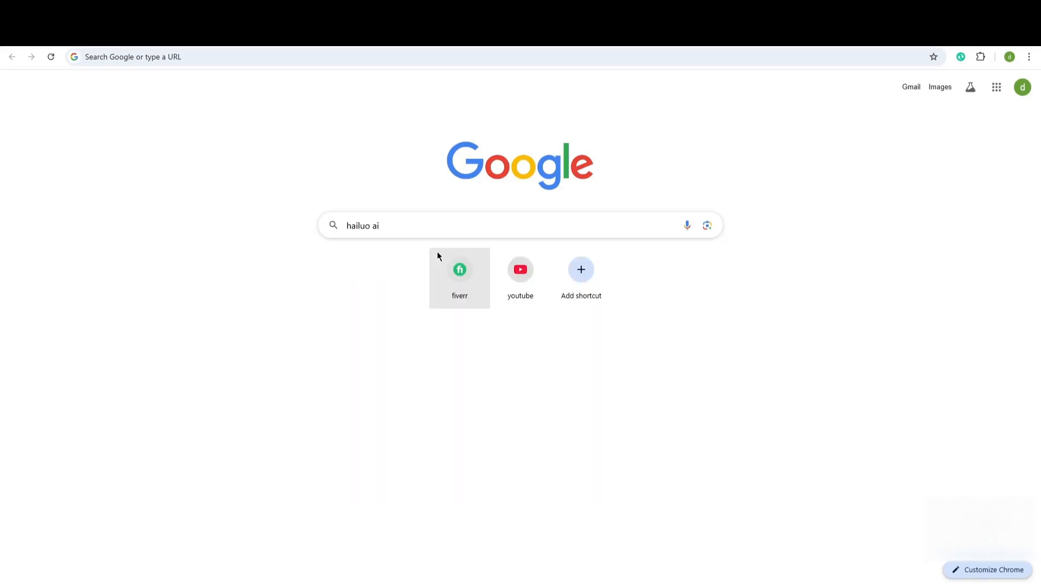
Search Google for "hailuo ai", open the Hailuo AI site and browse its Discover gallery.
key(Return)
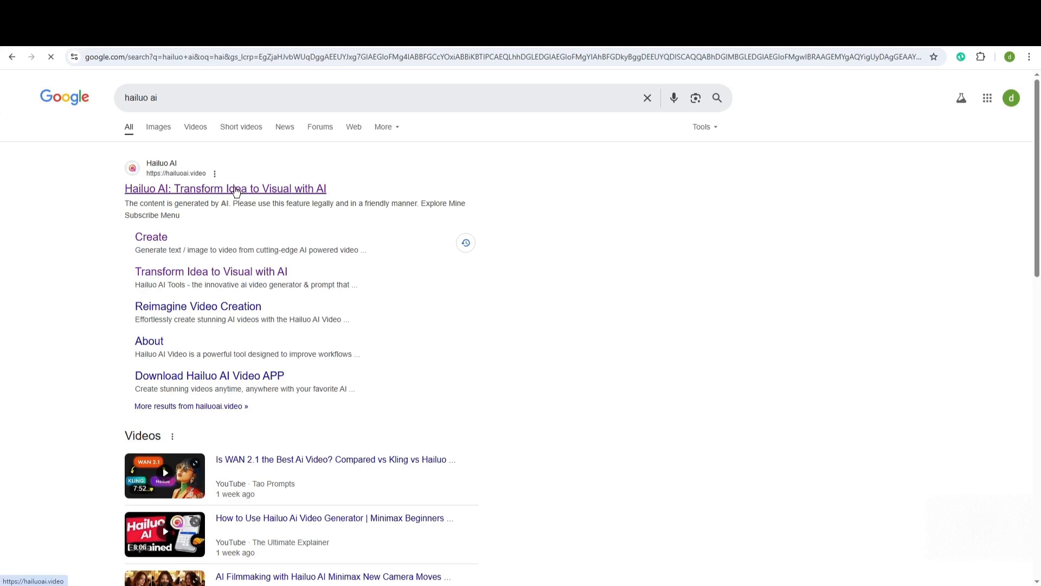
click(233, 190)
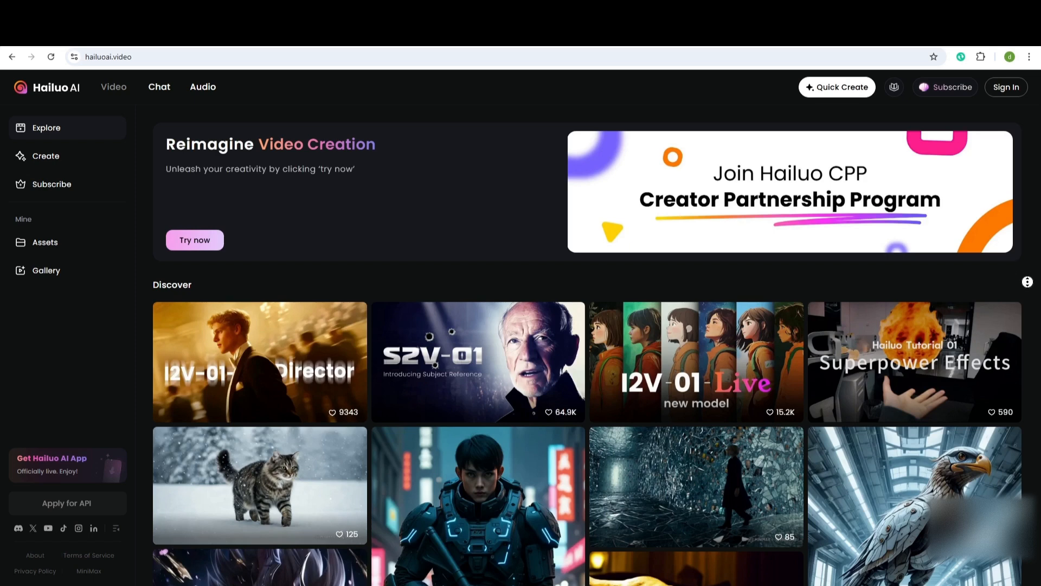
scroll(1031, 292, down, 2)
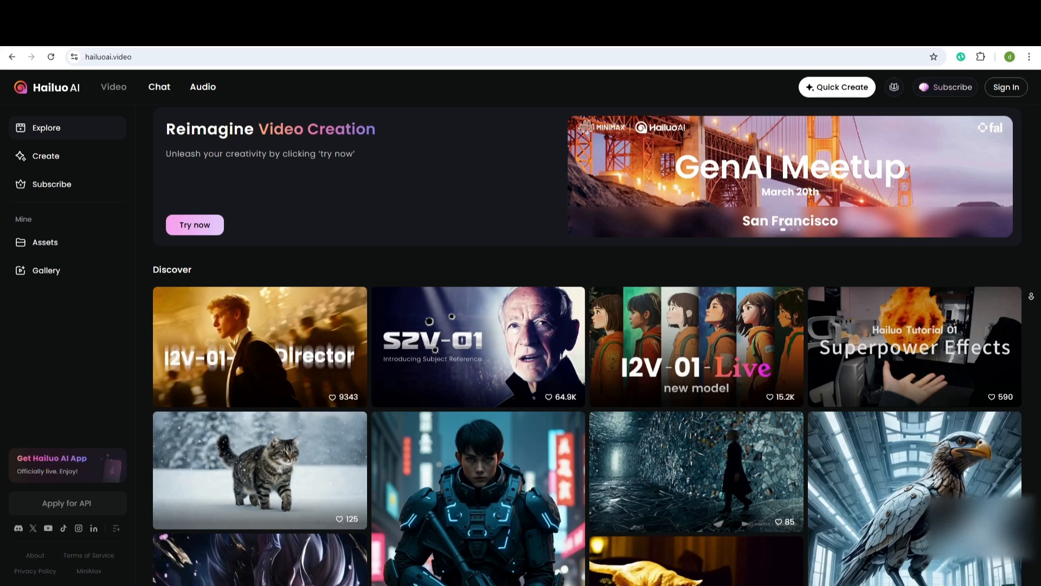
scroll(1032, 296, down, 3)
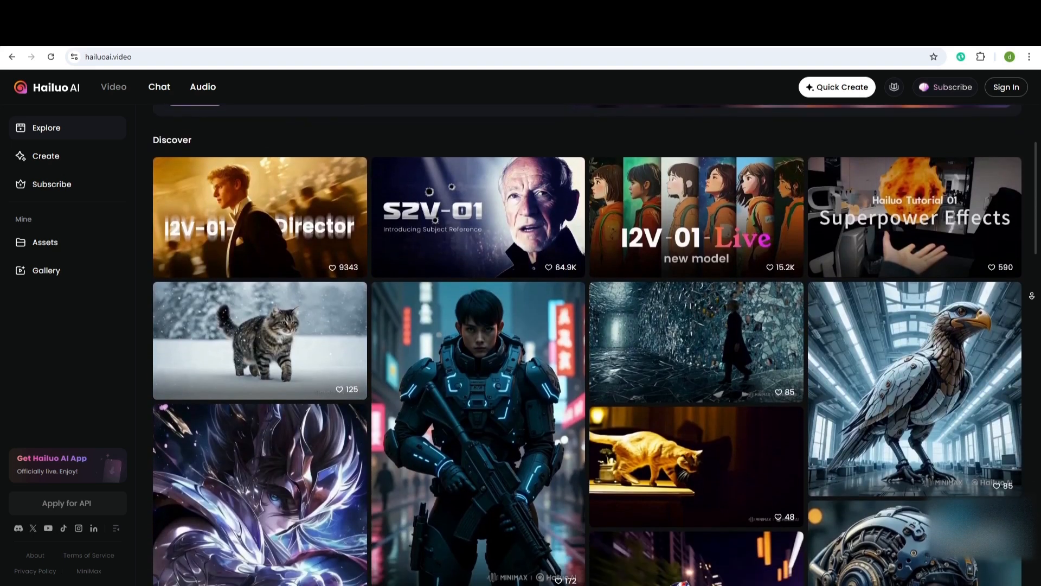
scroll(1033, 296, down, 3)
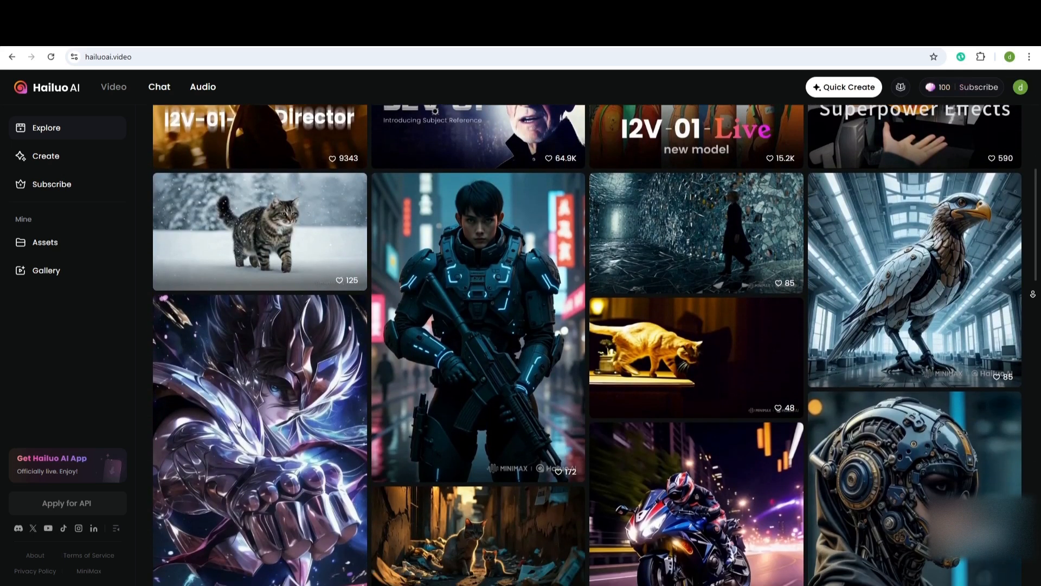
scroll(1033, 289, down, 1)
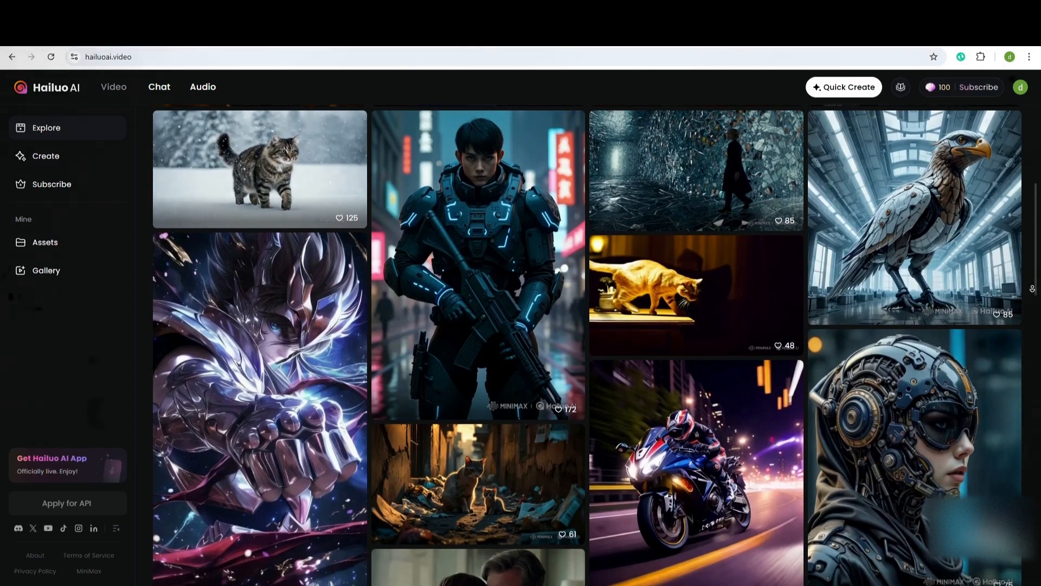
scroll(1032, 289, down, 1)
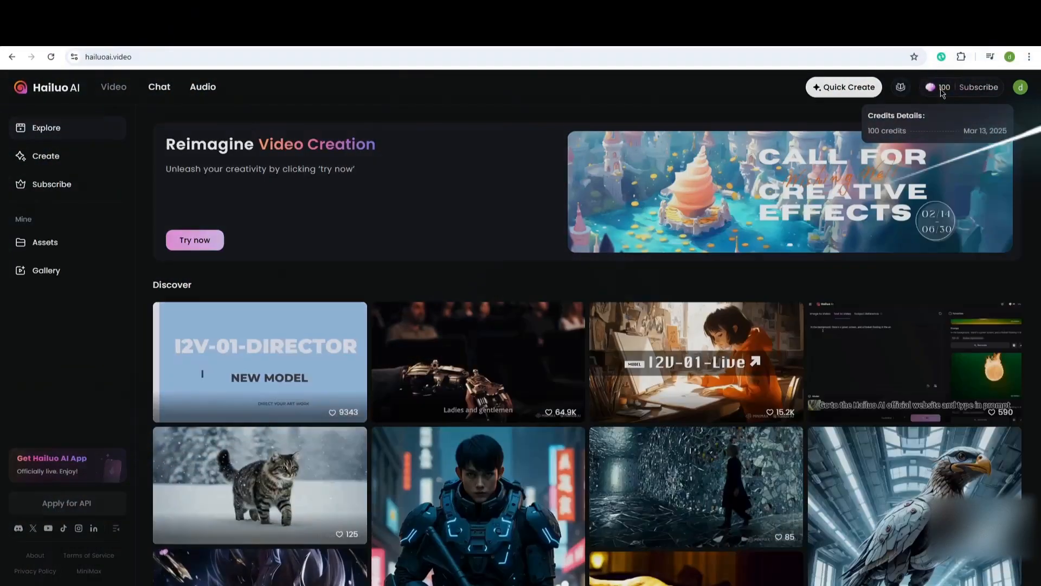
Review the itemized credit bills and the monthly subscription plans.
click(838, 132)
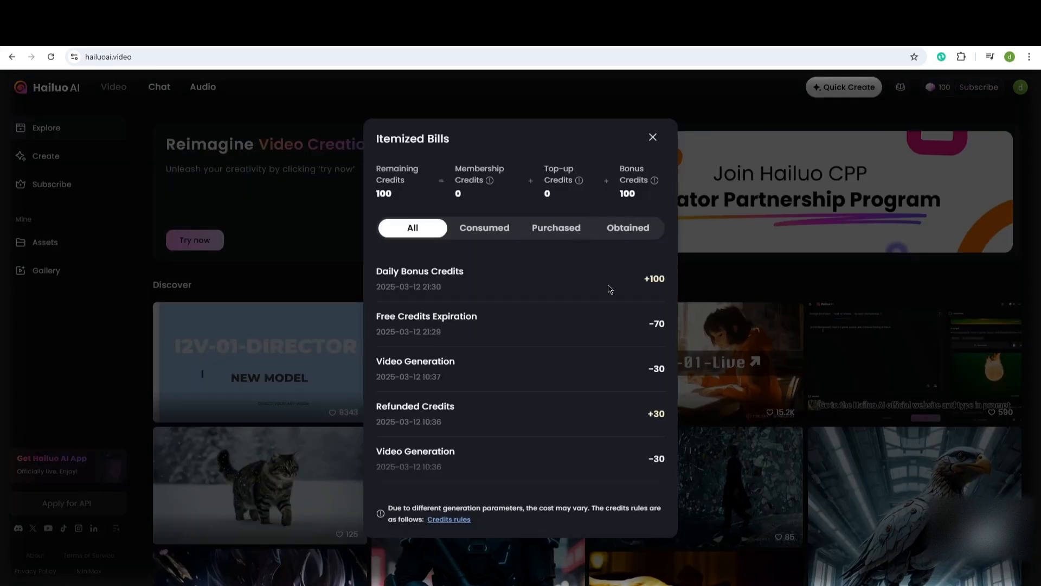
scroll(610, 289, down, 5)
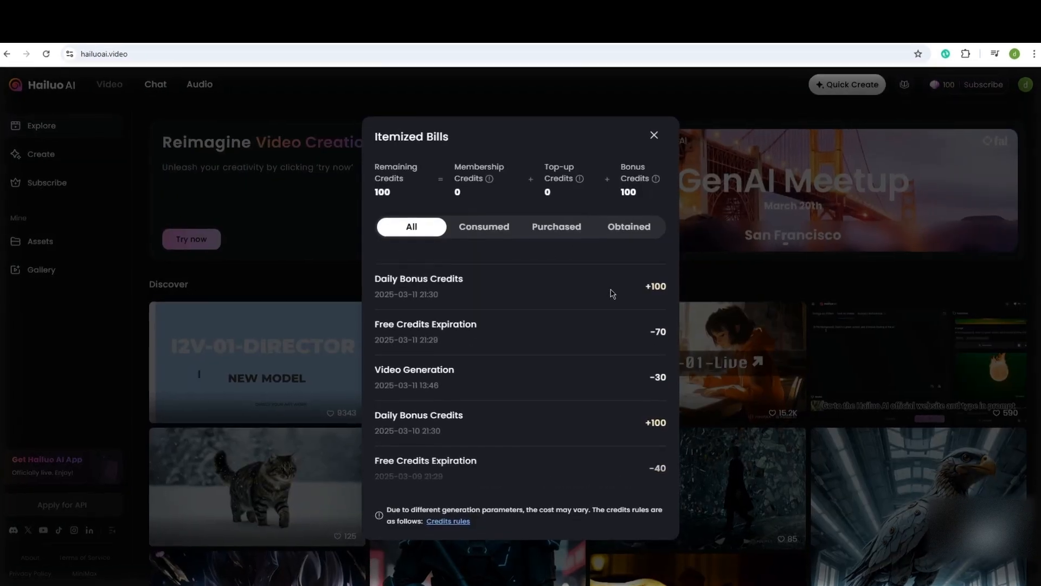
scroll(611, 293, down, 4)
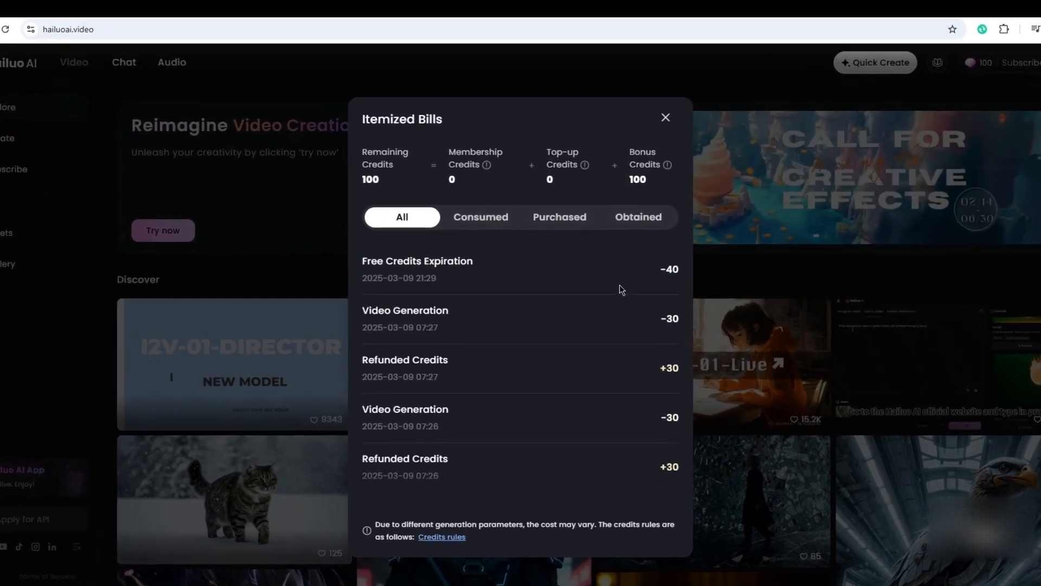
scroll(621, 290, down, 5)
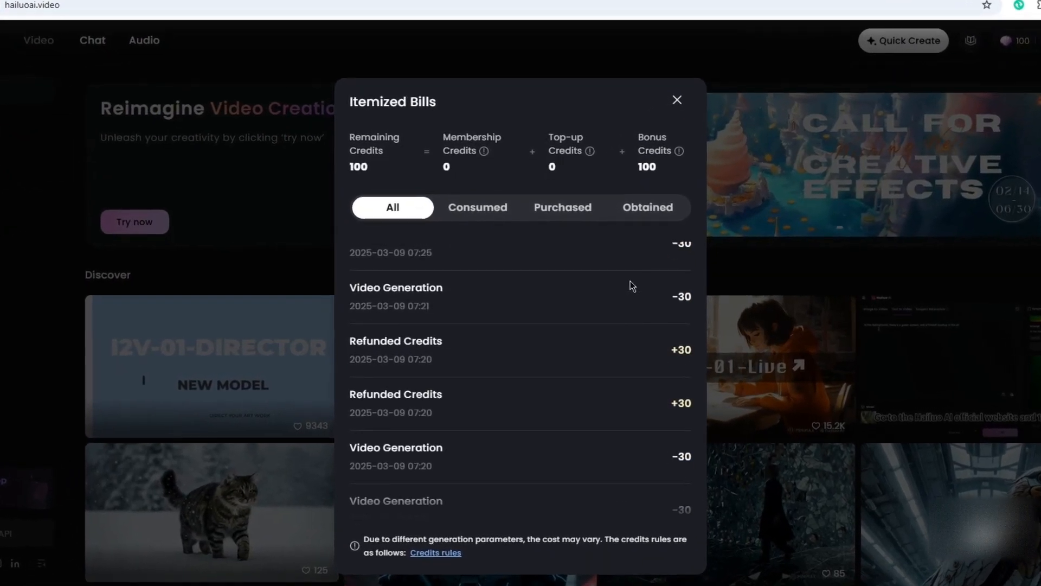
scroll(632, 286, down, 5)
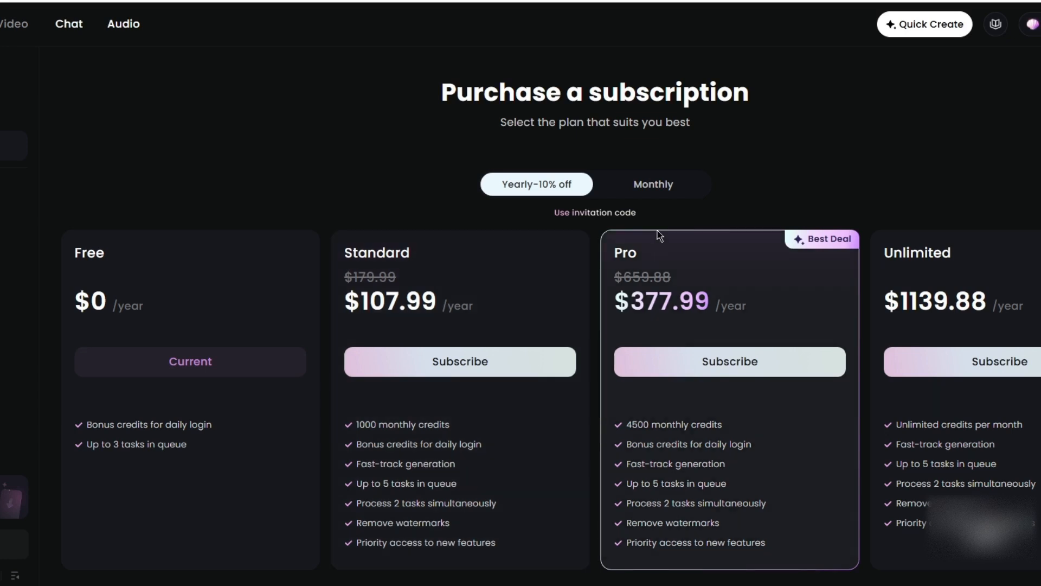
click(650, 187)
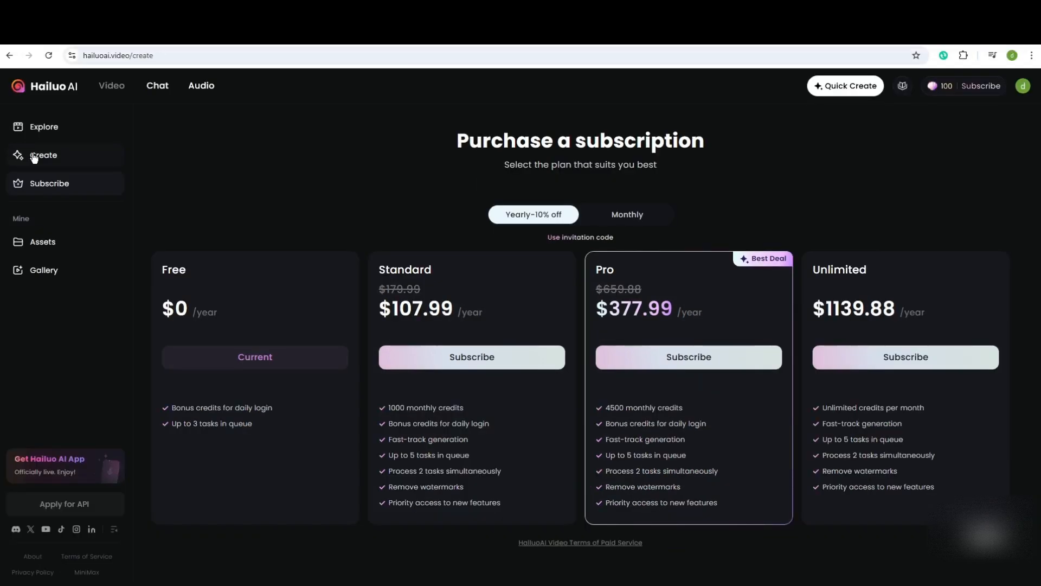
Open the video creation page and upload the baby image ijiejfioejgedfhduh from Downloads for Image to Video.
click(34, 156)
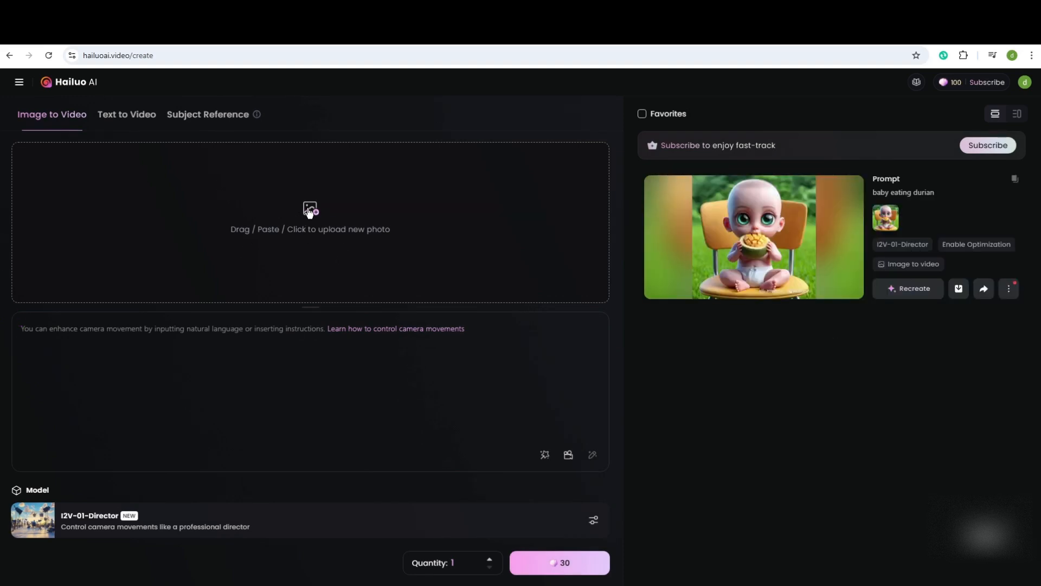
click(309, 210)
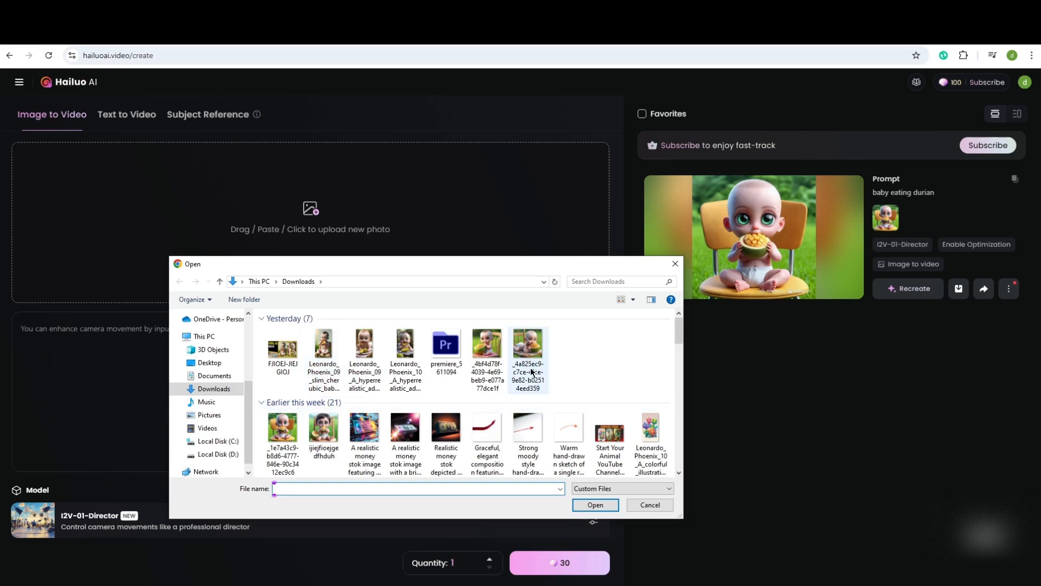
double_click(331, 430)
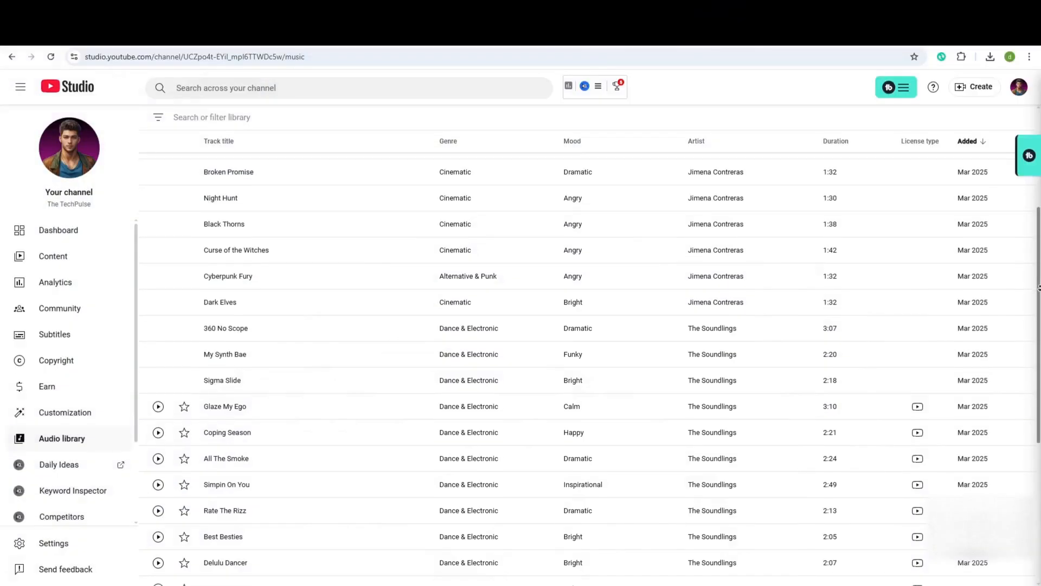
Browse the music tracks in the YouTube Studio audio library.
scroll(1040, 287, down, 2)
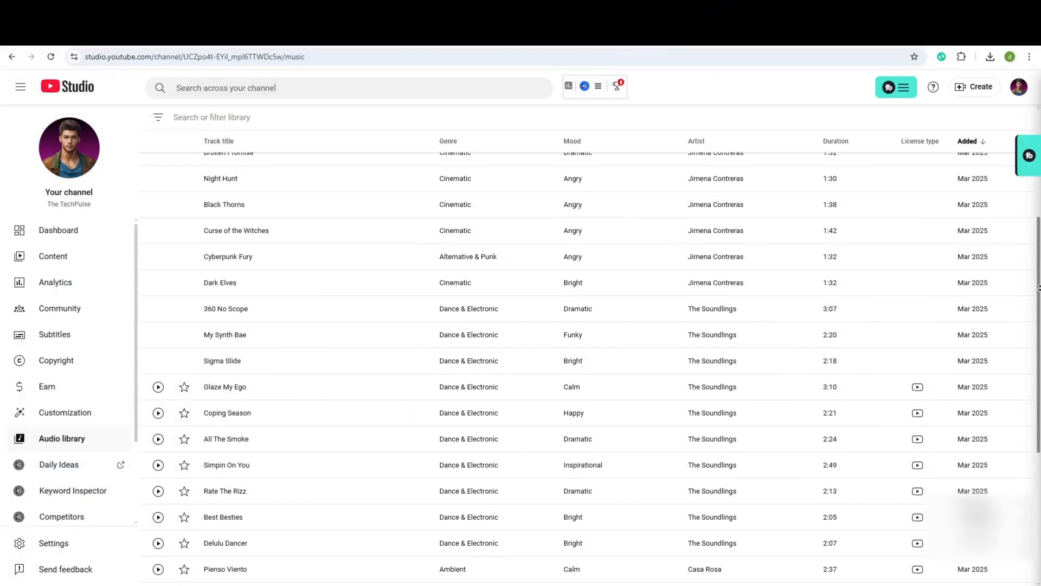
scroll(1039, 287, down, 2)
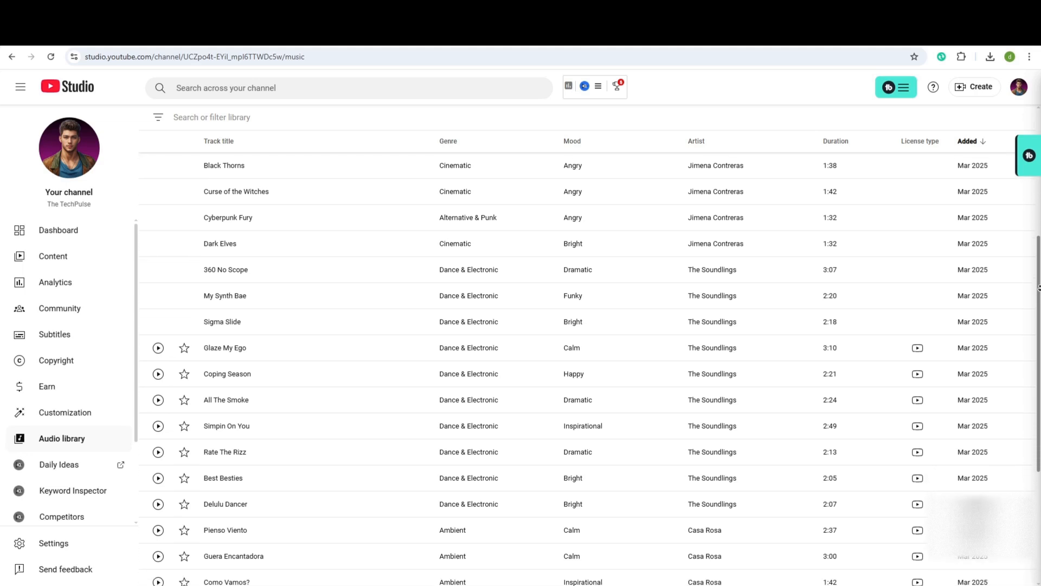
scroll(1040, 287, down, 2)
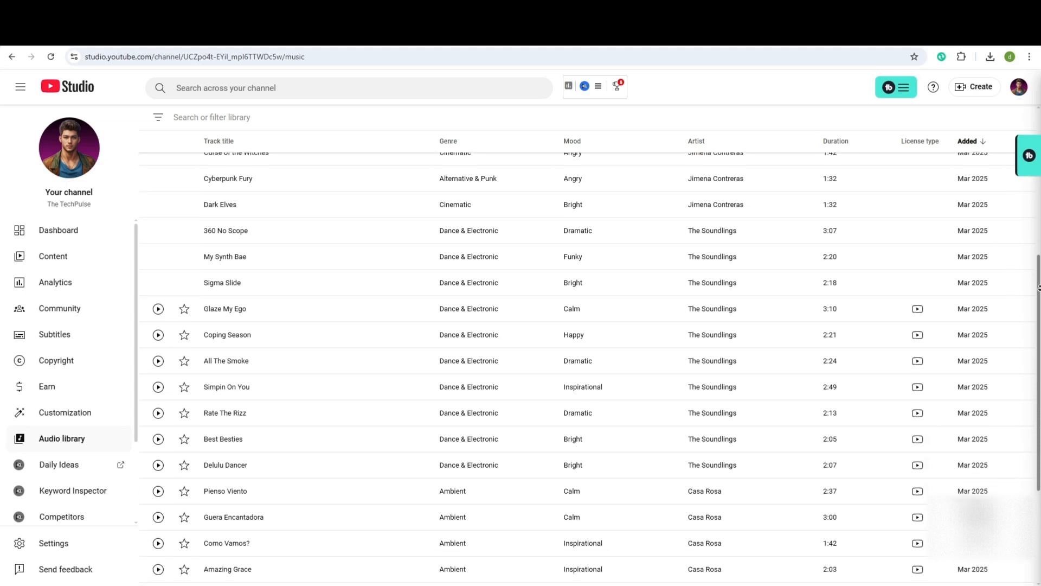
scroll(1040, 287, down, 2)
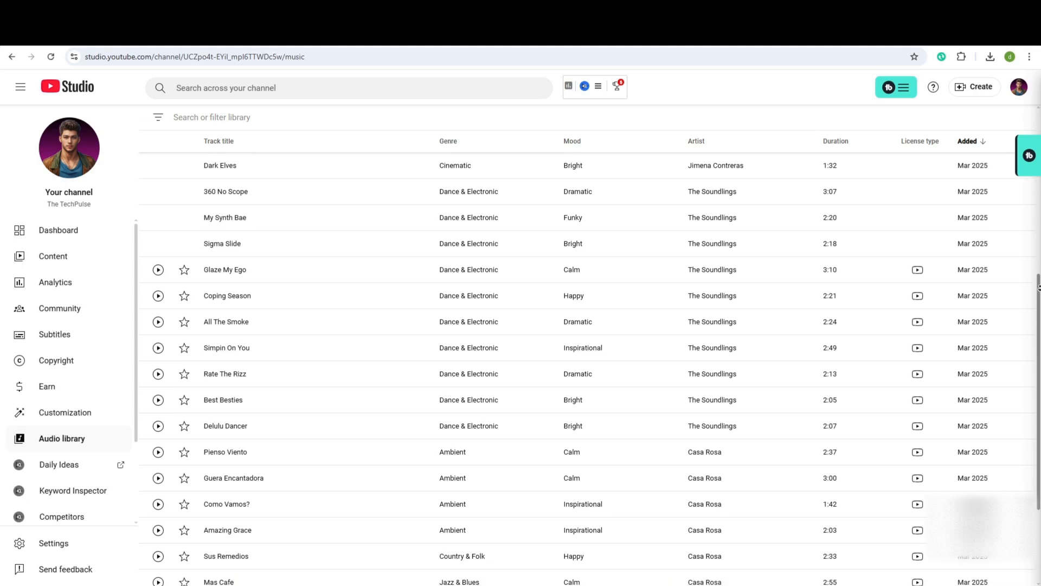
scroll(1040, 287, down, 1)
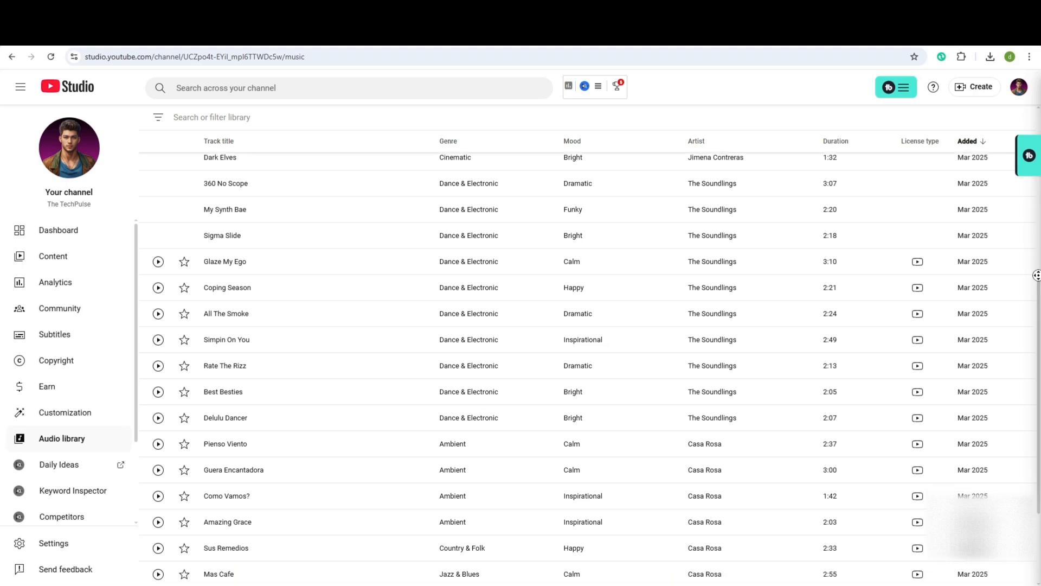
mouse_move(968, 294)
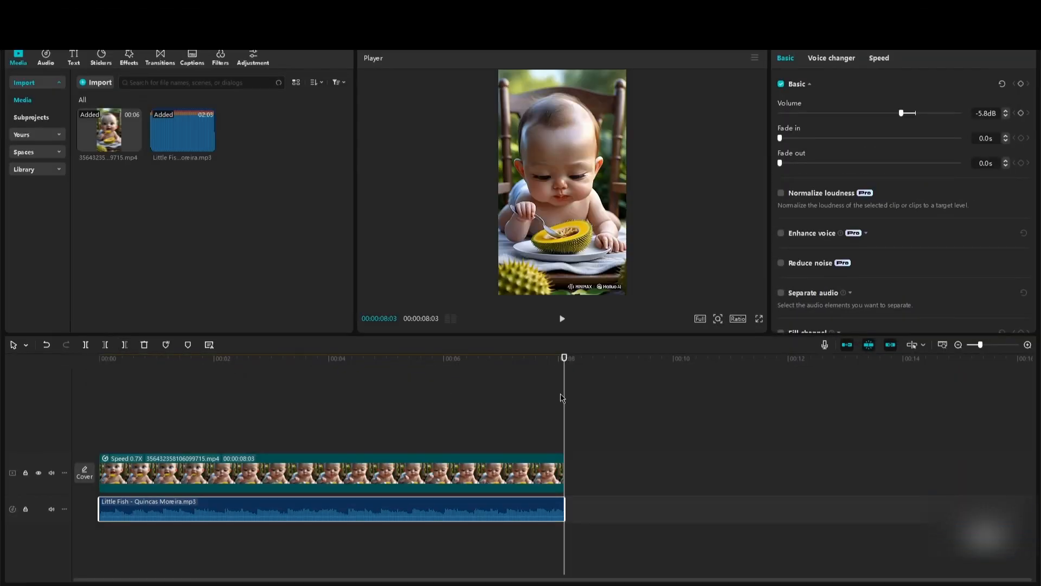
In CapCut, return the playhead to the start of the timeline and set the project aspect ratio to 9:16.
drag(339, 389, 128, 369)
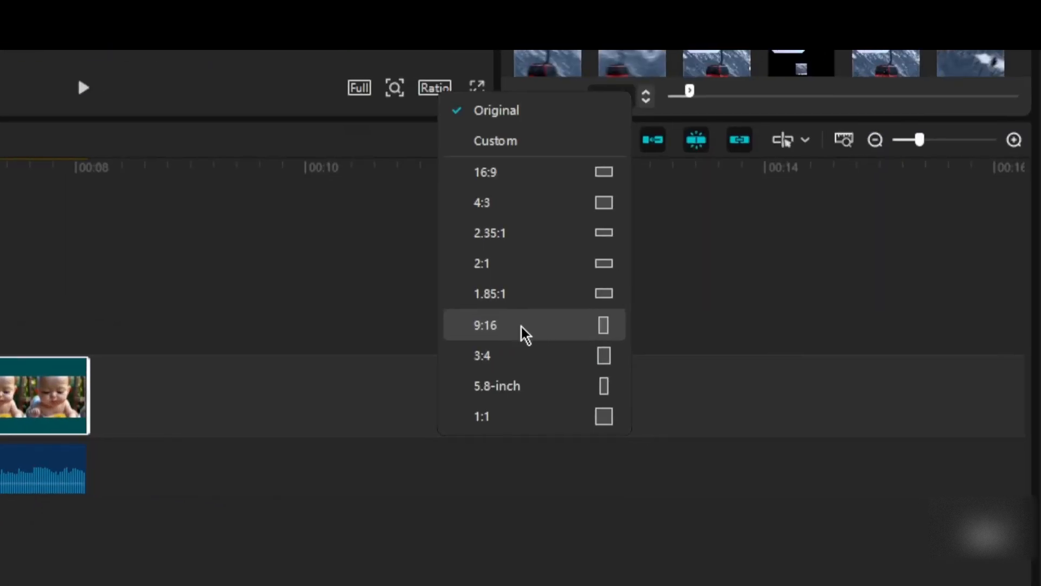
click(536, 331)
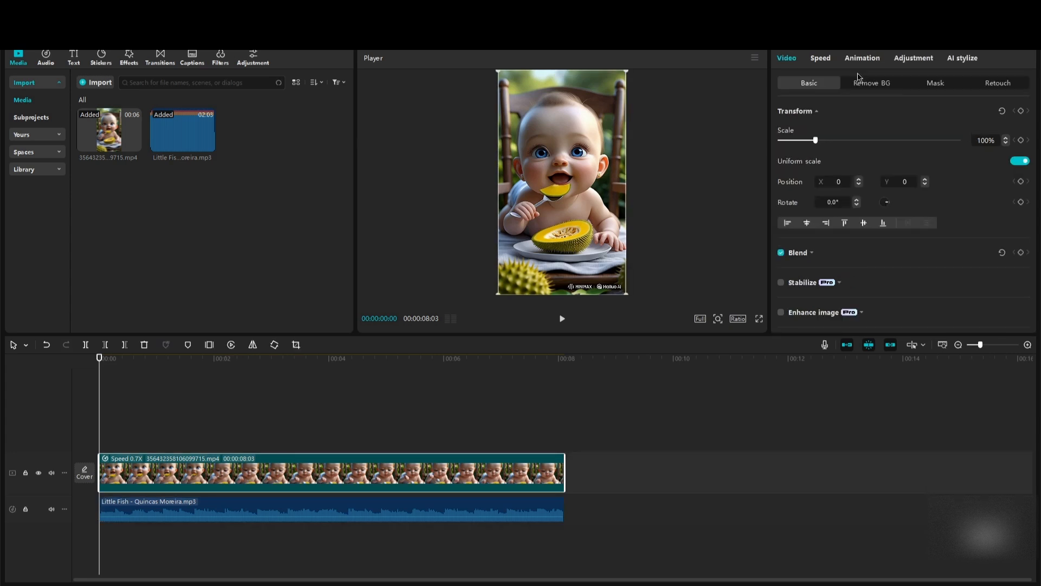
Apply the Zoom 1 entrance animation to the baby video clip and play it back.
click(862, 58)
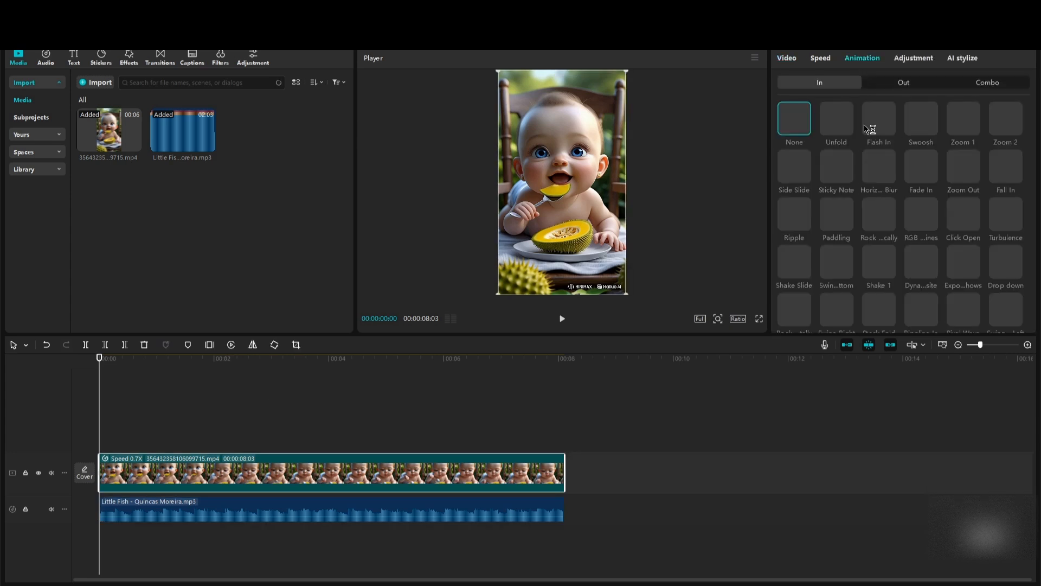
key(space)
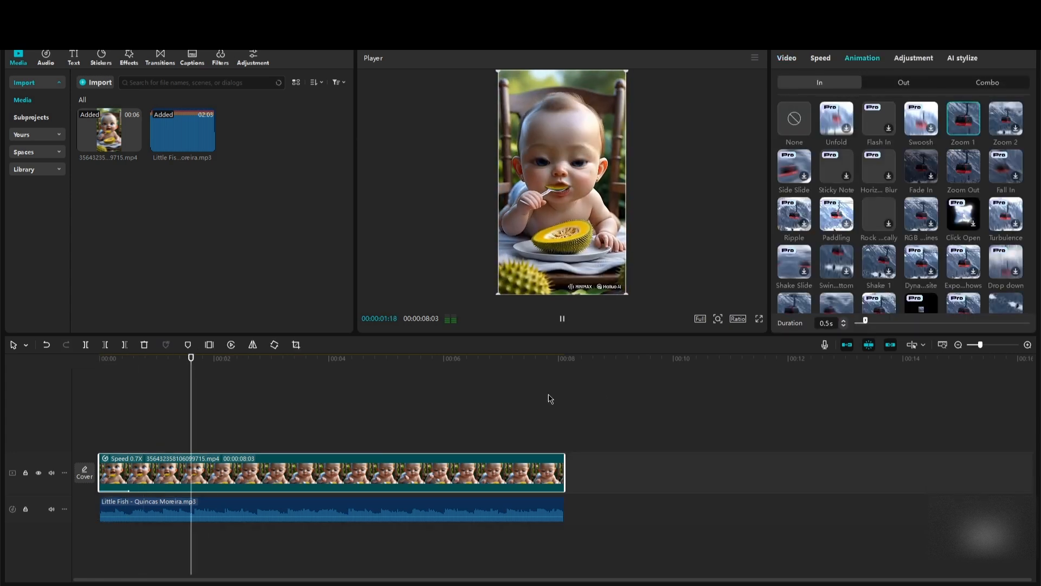
Export the edited baby video.
key(ctrl+e)
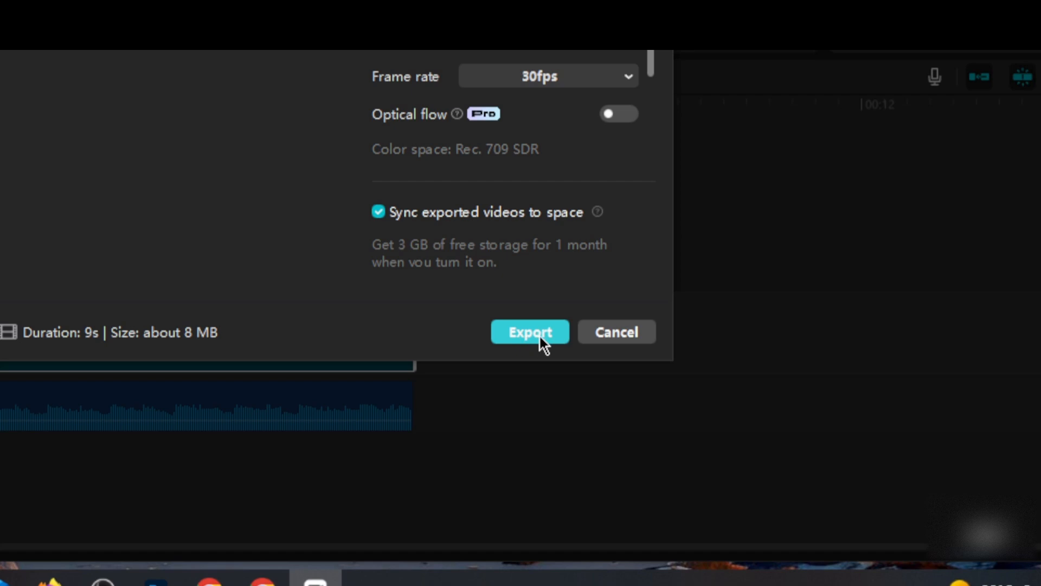